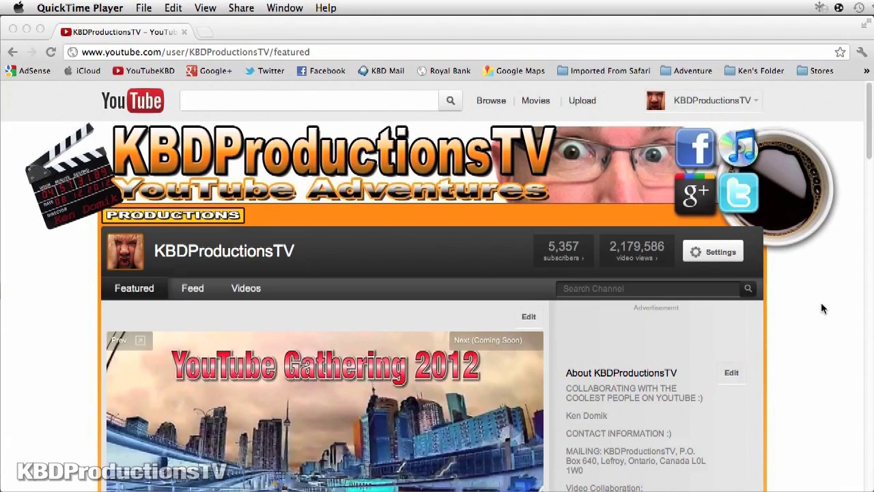
Bring the KBDProductionsTV channel page forward in Chrome and scroll through its current banner.
{"action": "left_click", "coordinate": [865, 142]}
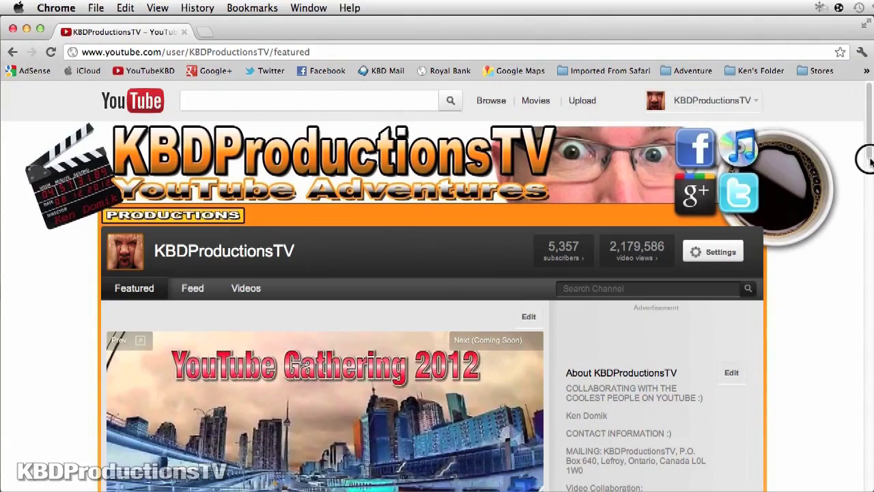
{"action": "left_click_drag", "start_coordinate": [865, 159], "coordinate": [867, 464]}
{"action": "scroll", "coordinate": [867, 453], "scroll_direction": "up", "scroll_amount": 15}
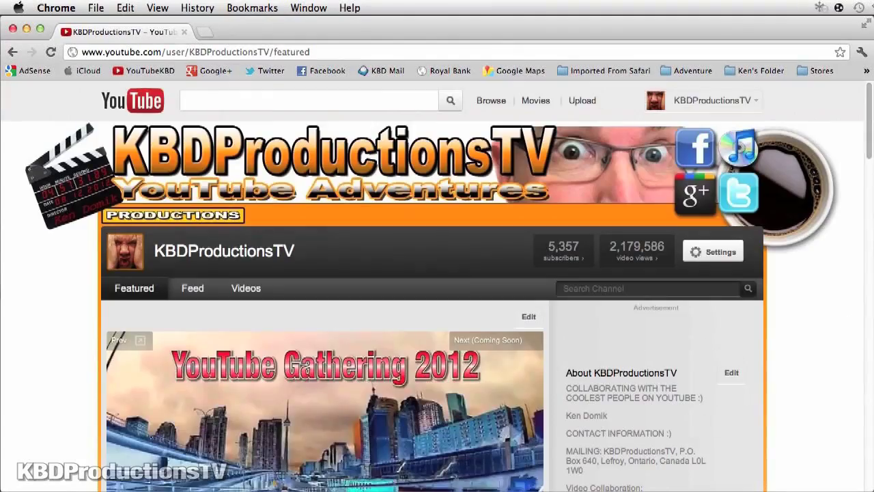
{"action": "key", "text": "super+Tab"}
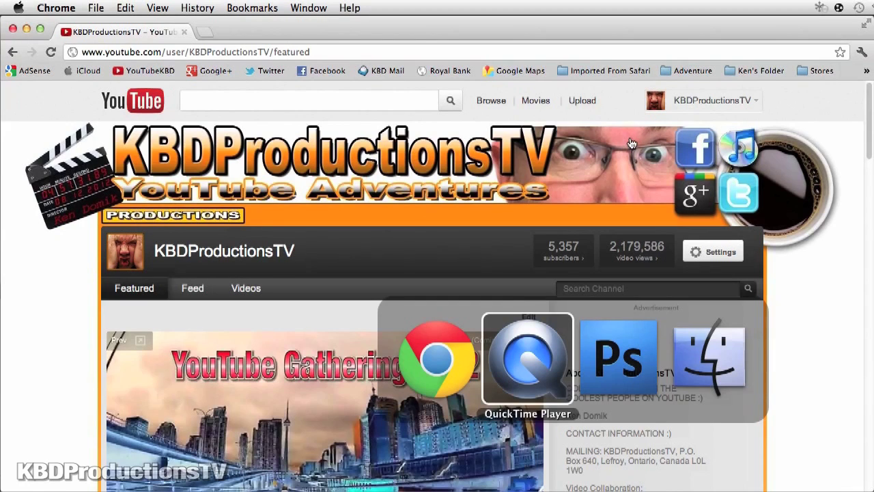
In Photoshop, confirm in Image Size that the banner is 1200 × 1650 pixels.
{"action": "key", "text": "super+Tab"}
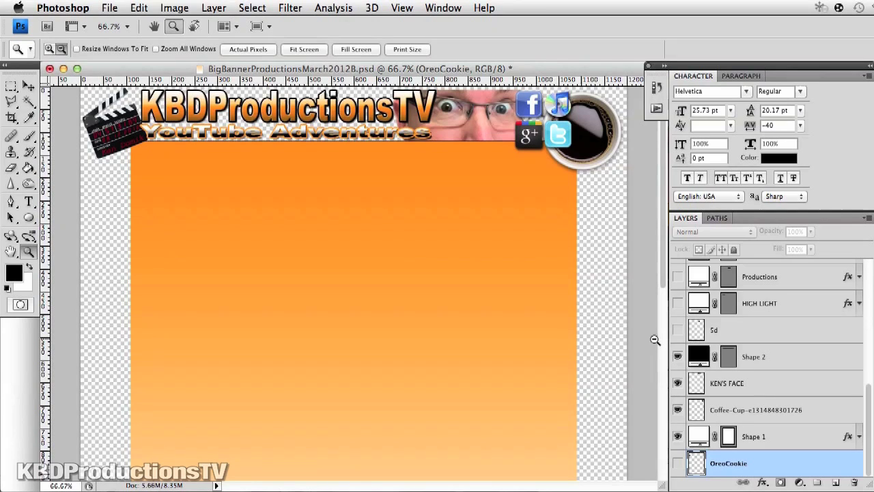
{"action": "left_click", "coordinate": [174, 8]}
{"action": "left_click", "coordinate": [192, 115]}
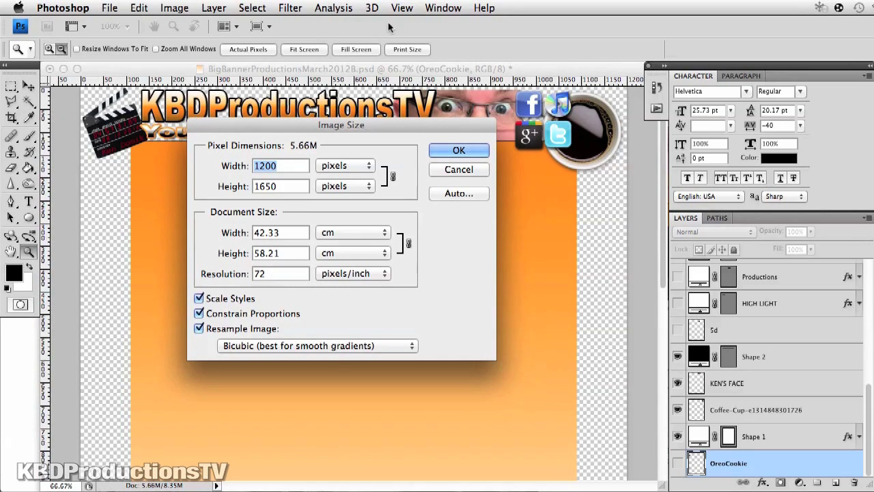
{"action": "left_click", "coordinate": [442, 151]}
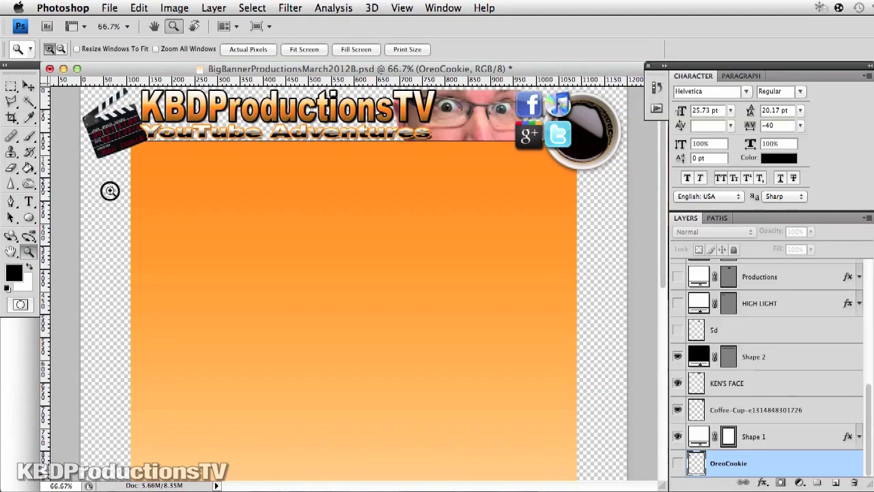
{"action": "left_click", "coordinate": [111, 191]}
Zoom in on the top-left clapboard and add a vertical guide at the orange panel's left edge.
{"action": "left_click", "coordinate": [81, 189]}
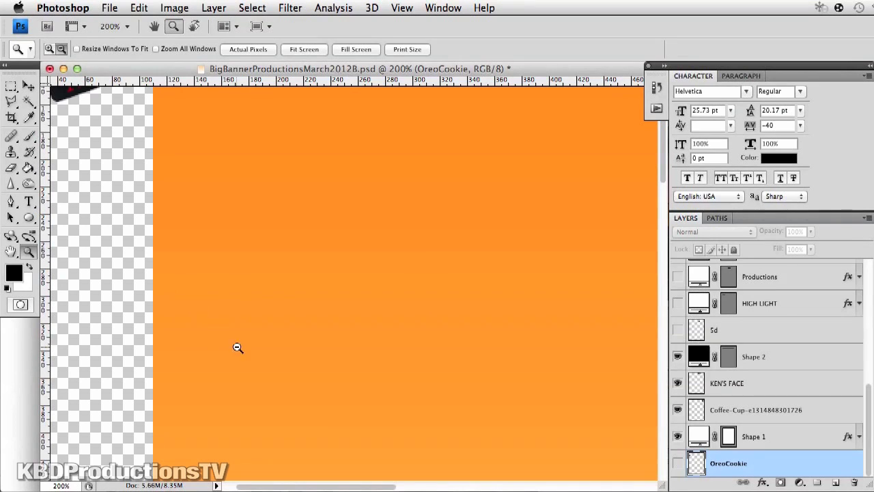
{"action": "left_click_drag", "start_coordinate": [133, 238], "coordinate": [553, 472]}
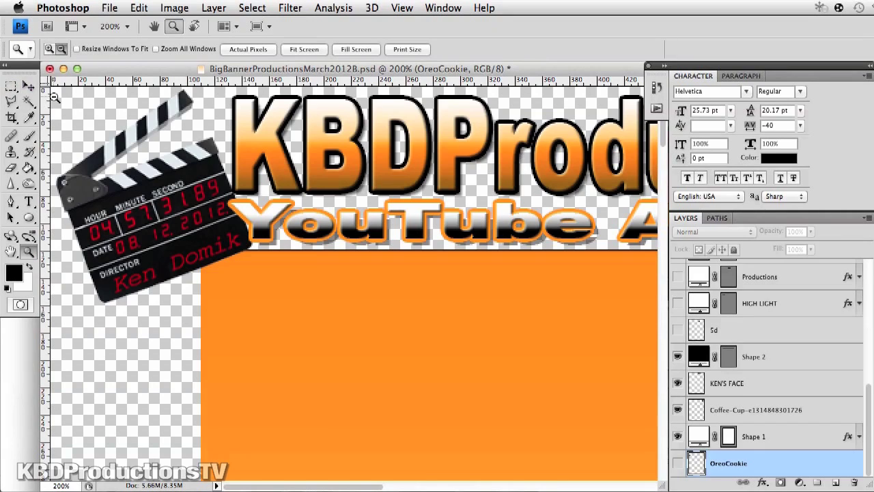
{"action": "left_click_drag", "start_coordinate": [46, 103], "coordinate": [201, 107]}
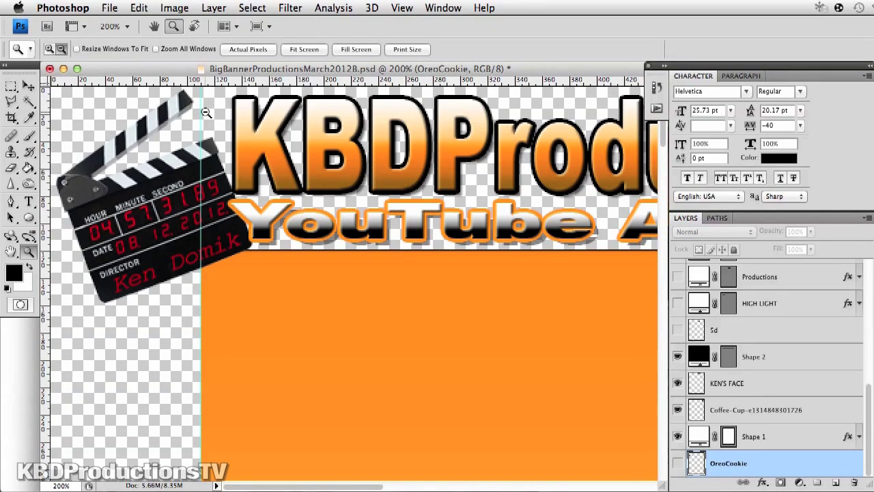
{"action": "key", "text": "super+Tab"}
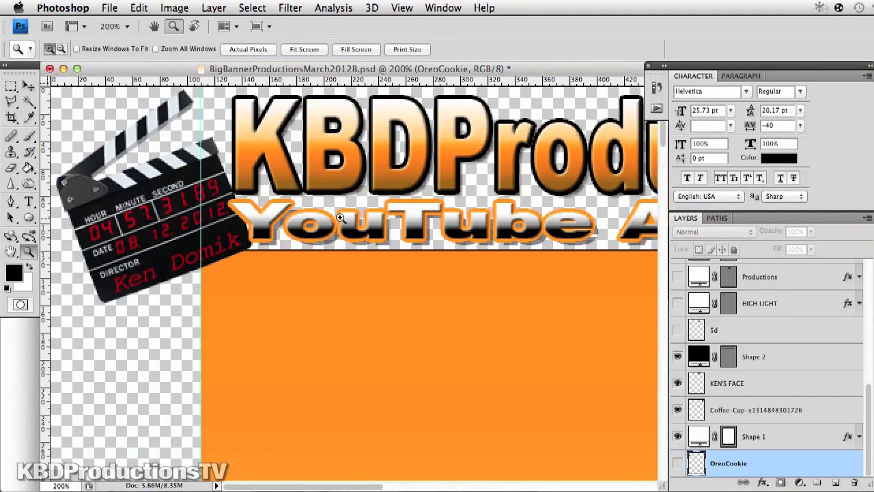
Zoom out to 66.7% to view the whole banner with its guide, then switch to Chrome.
{"action": "left_click", "coordinate": [432, 217]}
{"action": "left_click", "coordinate": [432, 218], "text": "alt"}
{"action": "left_click", "coordinate": [432, 217], "text": "alt"}
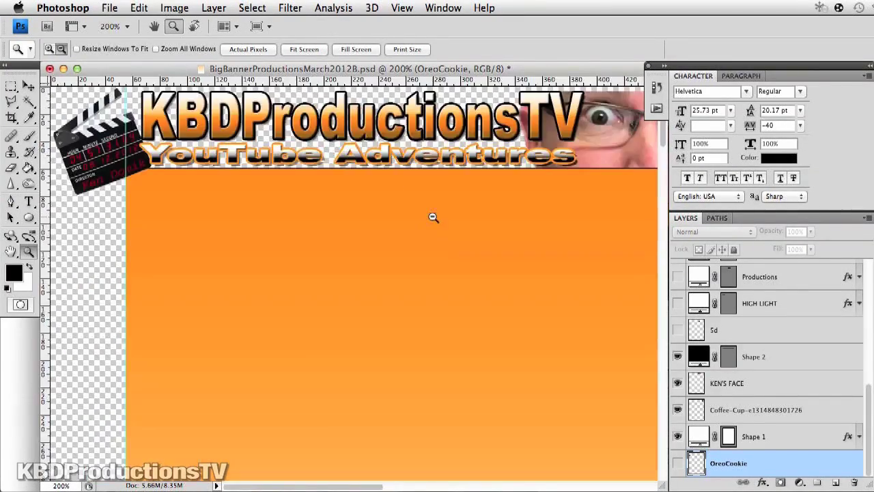
{"action": "left_click", "coordinate": [432, 217], "text": "alt"}
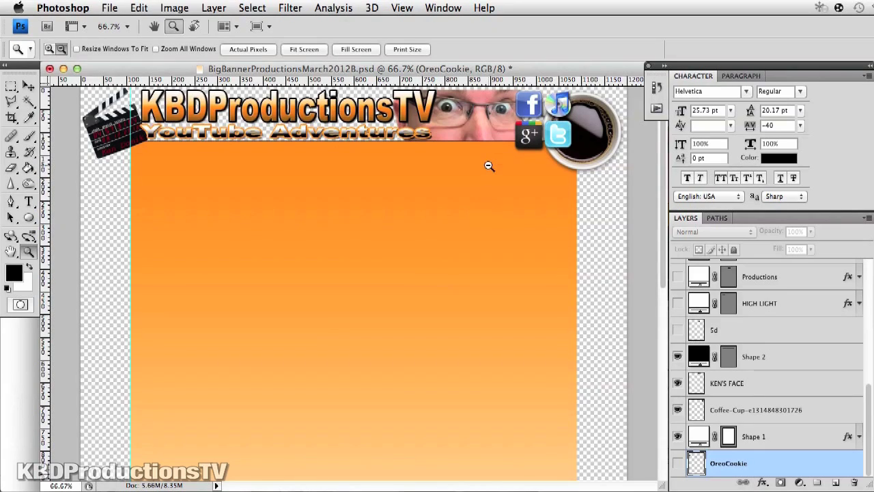
{"action": "key", "text": "super+Tab"}
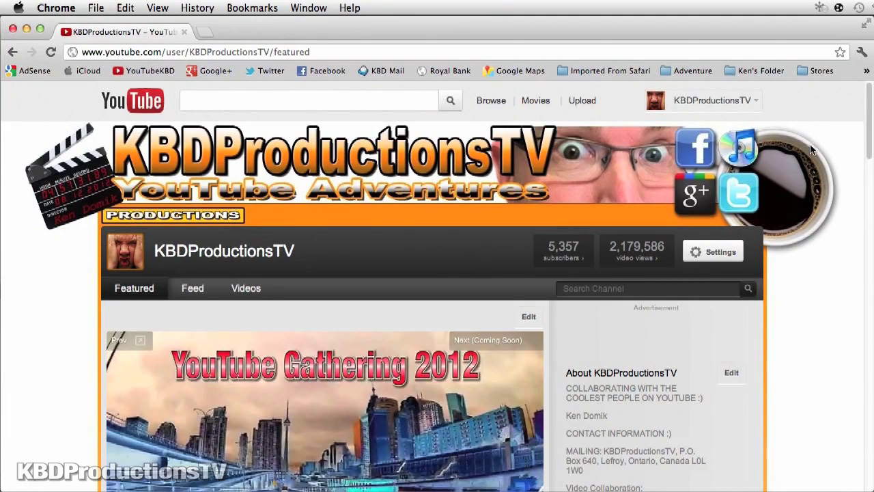
Go from the Chrome channel page back to the banner document in Photoshop.
{"action": "key", "text": "super+Tab"}
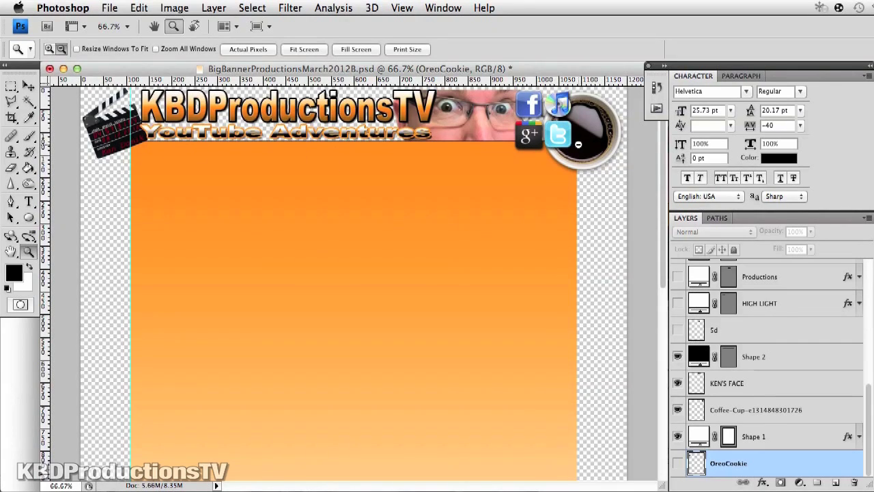
Zoom to 300% on the coffee cup and add a vertical guide at the orange panel's right edge.
{"action": "left_click", "coordinate": [577, 167]}
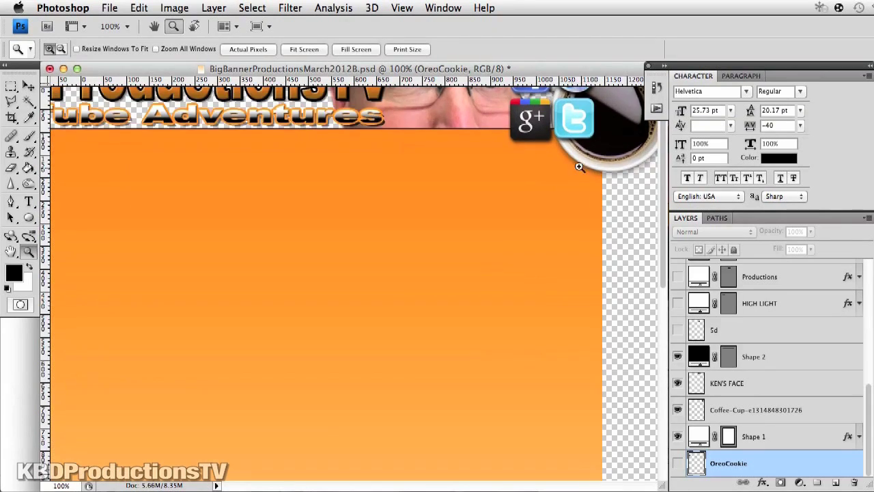
{"action": "left_click", "coordinate": [578, 167]}
{"action": "left_click", "coordinate": [578, 167]}
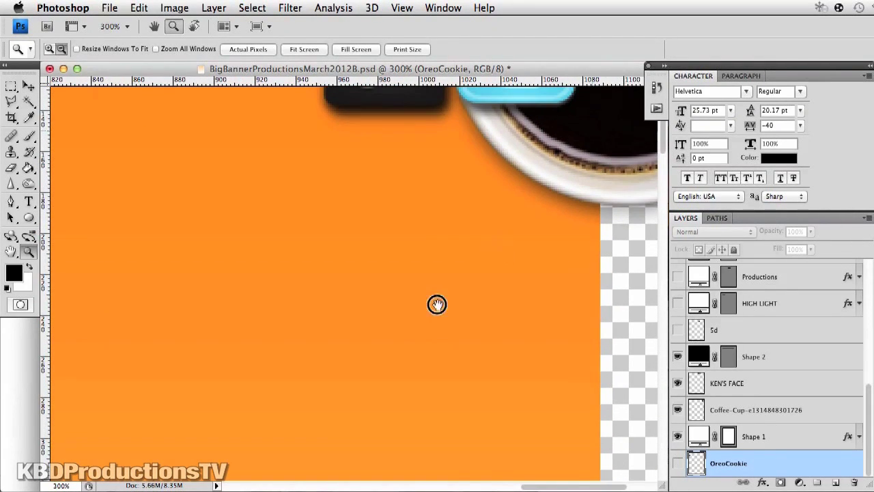
{"action": "left_click_drag", "start_coordinate": [437, 304], "coordinate": [308, 357]}
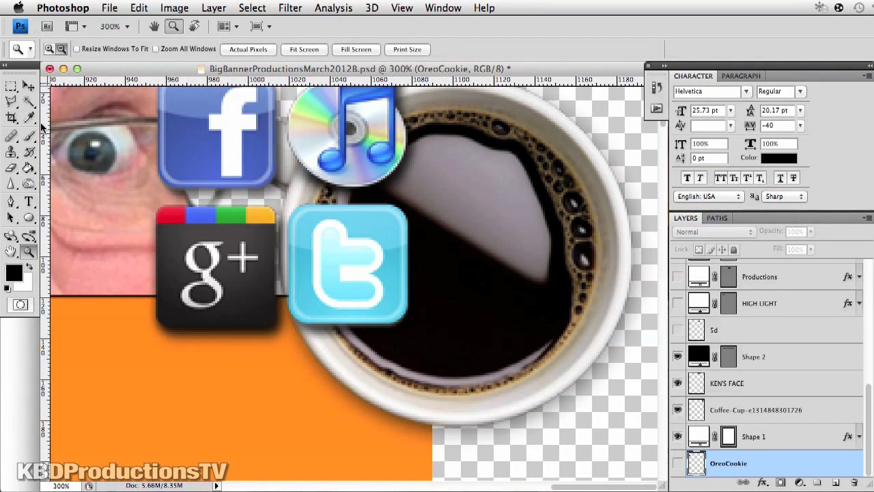
{"action": "left_click_drag", "start_coordinate": [43, 120], "coordinate": [433, 89]}
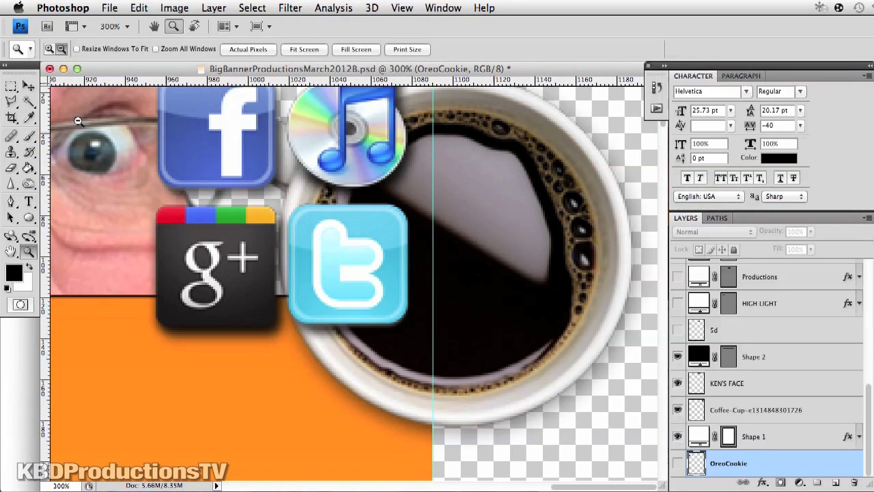
Add a horizontal guide at the orange panel's top edge and zoom back out to 66.7%.
{"action": "left_click_drag", "start_coordinate": [91, 83], "coordinate": [90, 295]}
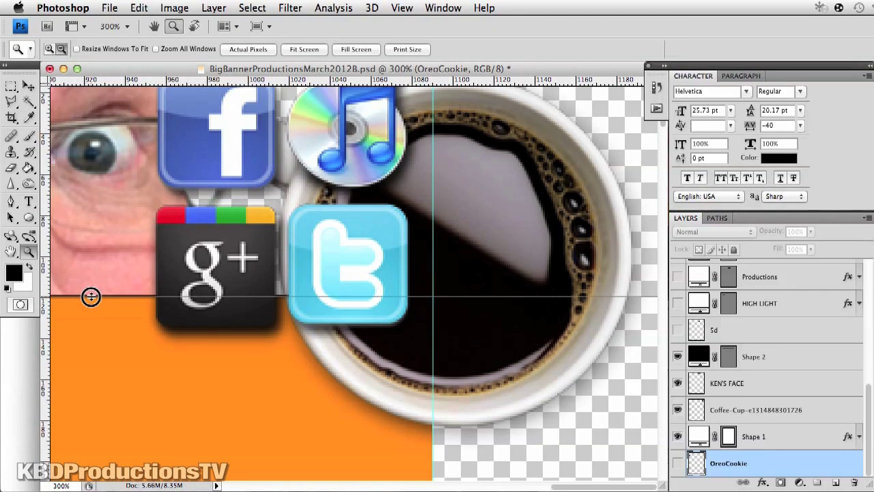
{"action": "left_click_drag", "start_coordinate": [91, 296], "coordinate": [91, 296]}
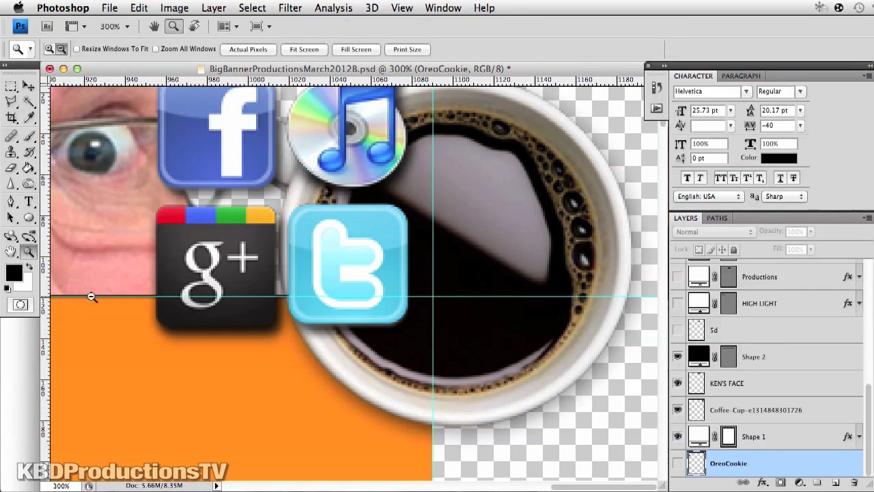
{"action": "left_click", "coordinate": [176, 276], "text": "alt"}
{"action": "left_click", "coordinate": [176, 276], "text": "alt"}
{"action": "left_click", "coordinate": [176, 276], "text": "alt"}
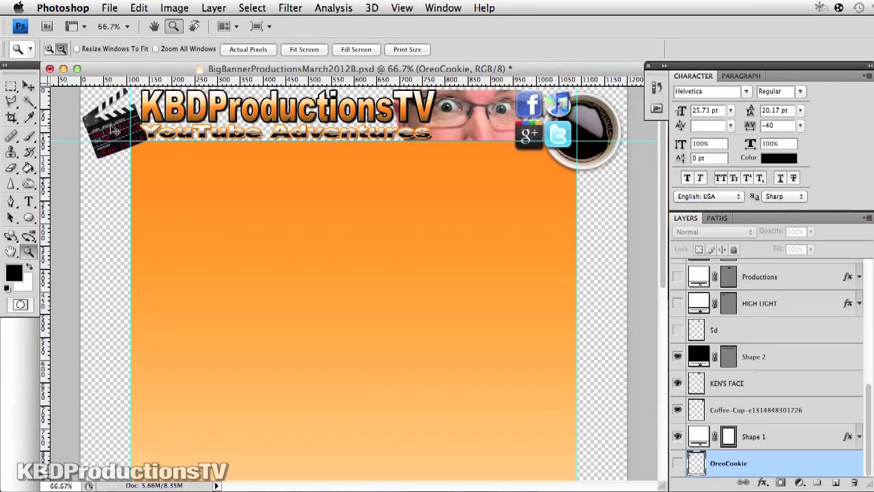
{"action": "key", "text": "super+Tab"}
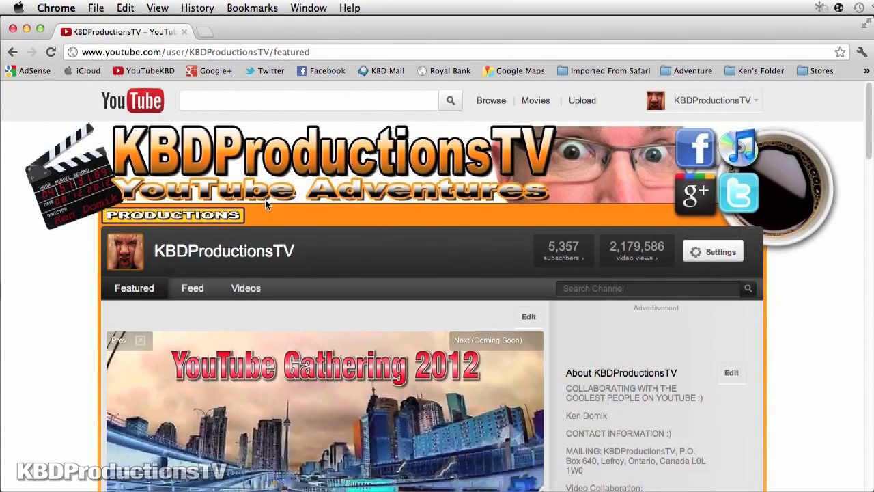
Magnify the clapboard corner to 300% to check where the guides meet, then return to Chrome.
{"action": "key", "text": "super+Tab"}
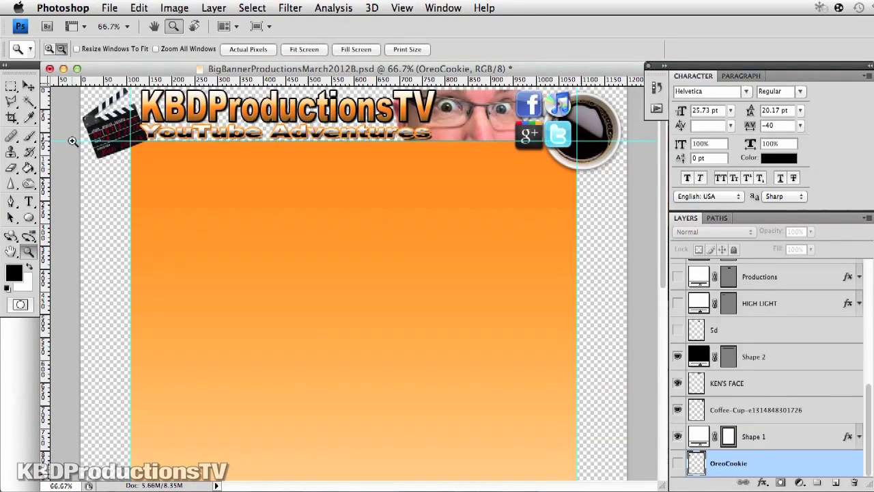
{"action": "left_click_drag", "start_coordinate": [72, 141], "coordinate": [63, 151]}
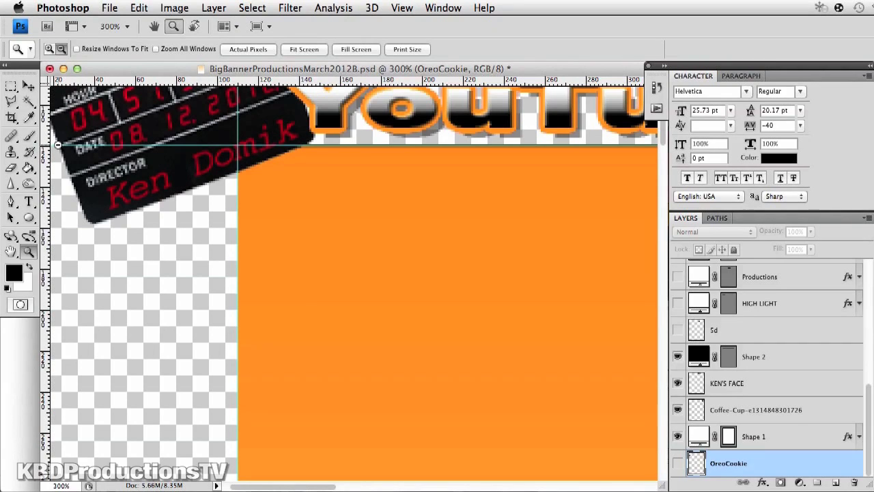
{"action": "key", "text": "super+Tab"}
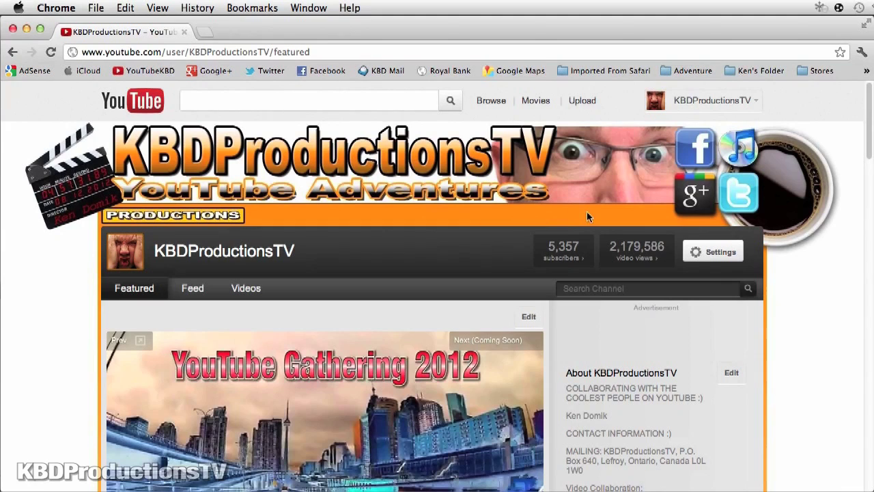
{"action": "left_click", "coordinate": [722, 258]}
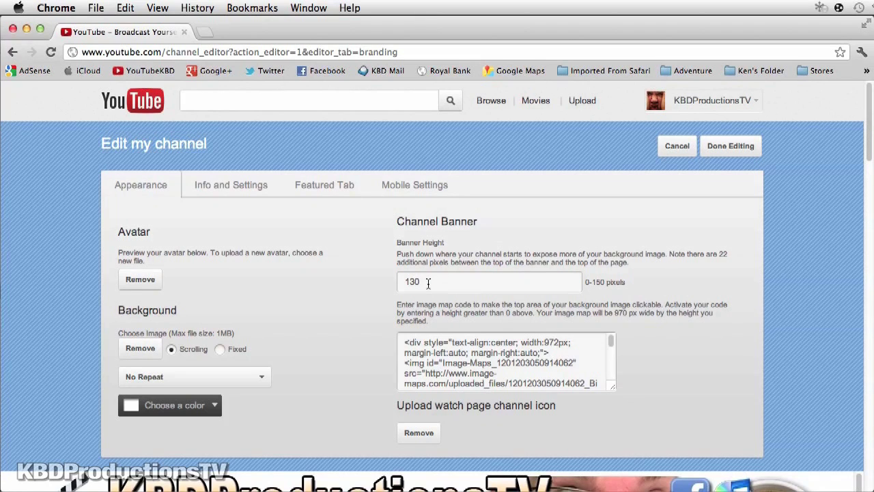
{"action": "key", "text": "super+Tab"}
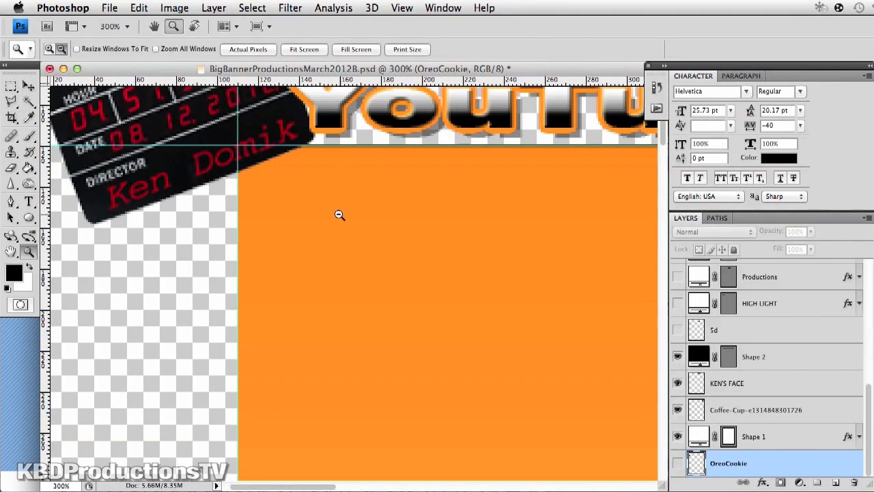
{"action": "key", "text": "super+Tab"}
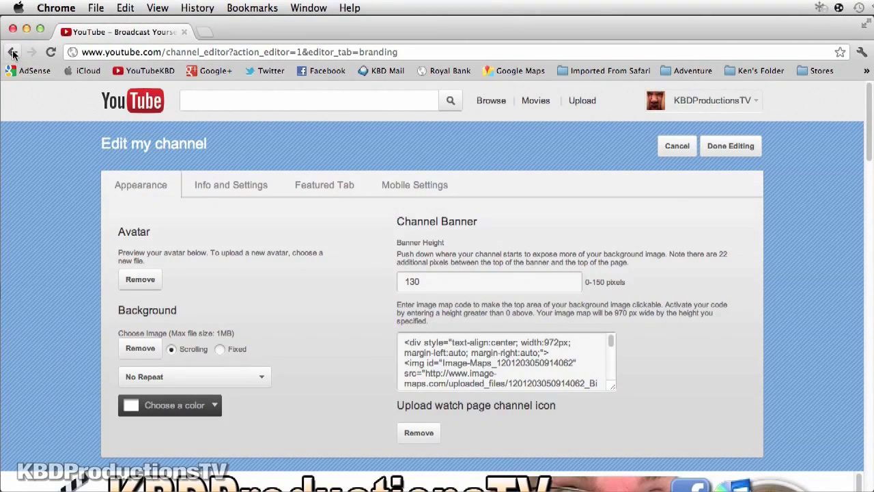
{"action": "left_click", "coordinate": [13, 53]}
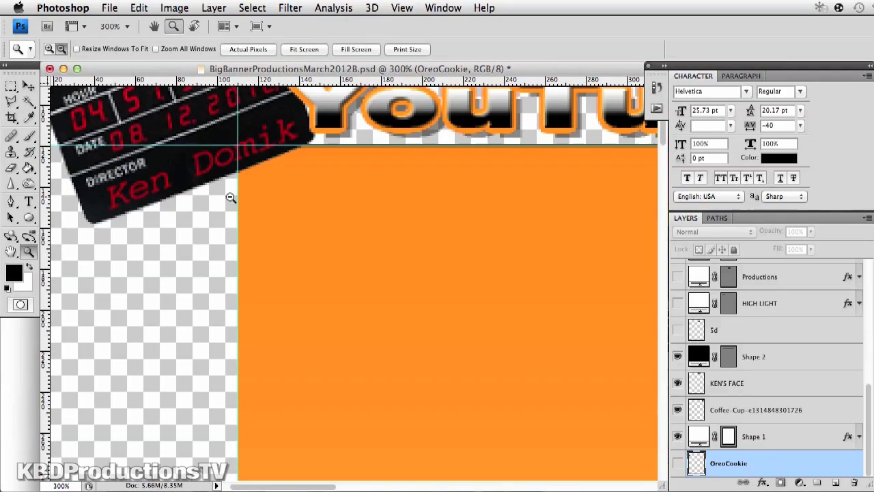
Zoom in on the orange panel's corner, then back out to 66.7% to show the whole banner.
{"action": "left_click", "coordinate": [300, 205]}
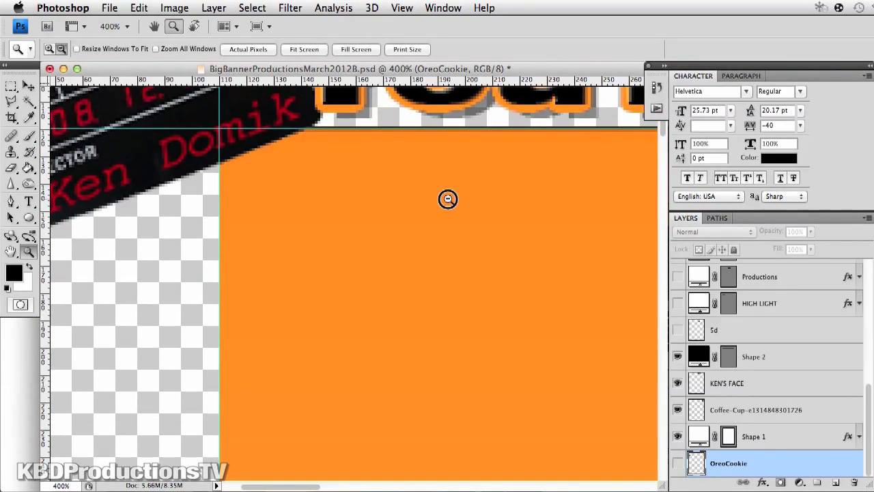
{"action": "left_click", "coordinate": [447, 199], "text": "alt"}
{"action": "left_click", "coordinate": [447, 198], "text": "alt"}
{"action": "left_click", "coordinate": [448, 198], "text": "alt"}
{"action": "left_click", "coordinate": [448, 198], "text": "alt"}
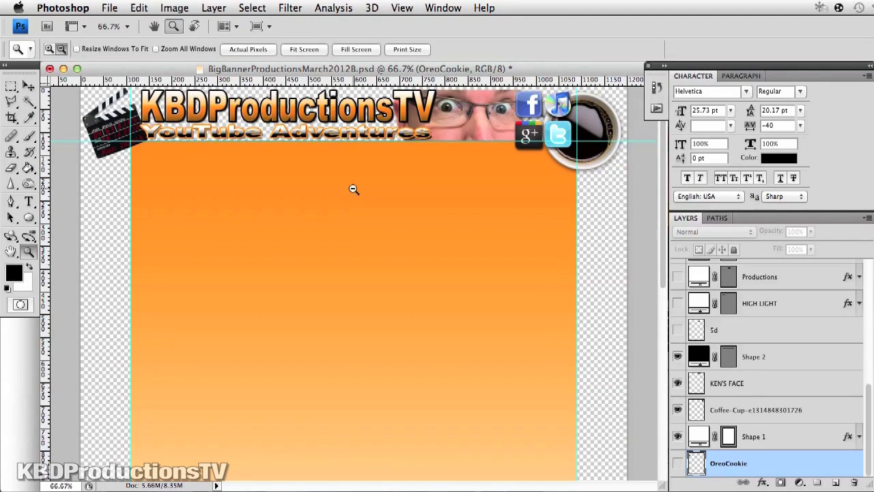
{"action": "key", "text": "super+Tab"}
{"action": "left_click_drag", "start_coordinate": [868, 389], "coordinate": [858, 280]}
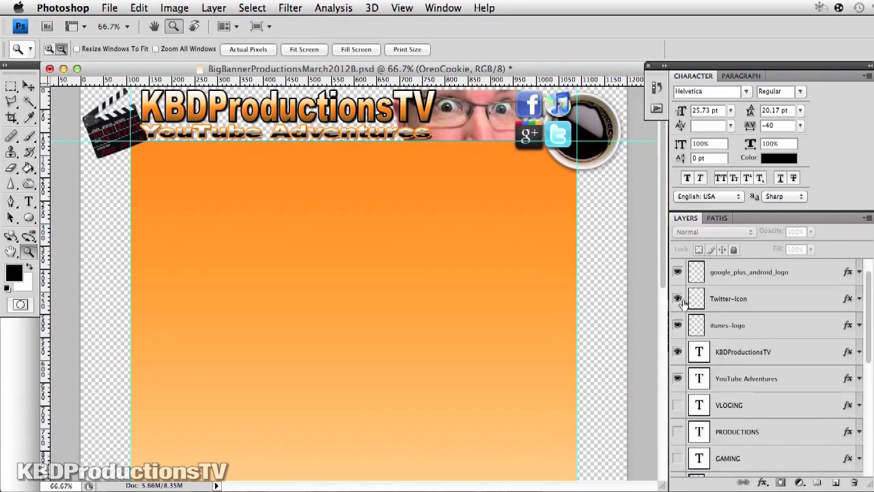
{"action": "left_click", "coordinate": [677, 404]}
{"action": "left_click", "coordinate": [677, 431]}
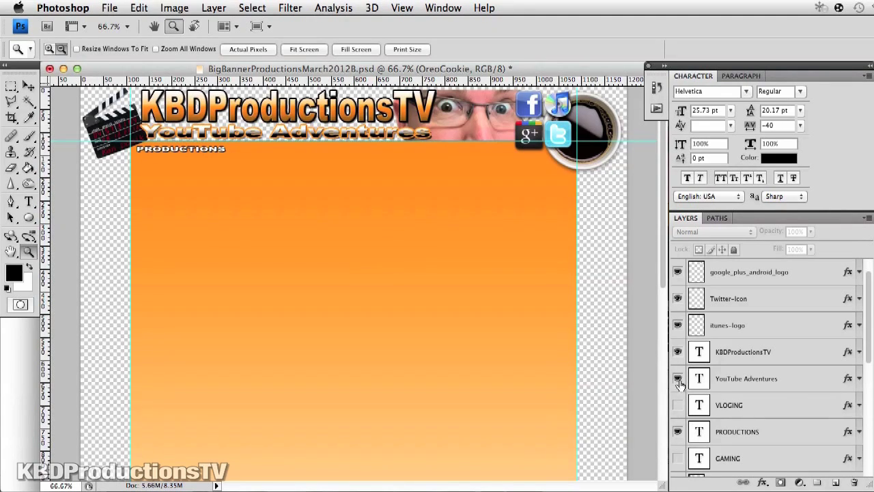
{"action": "left_click", "coordinate": [677, 433]}
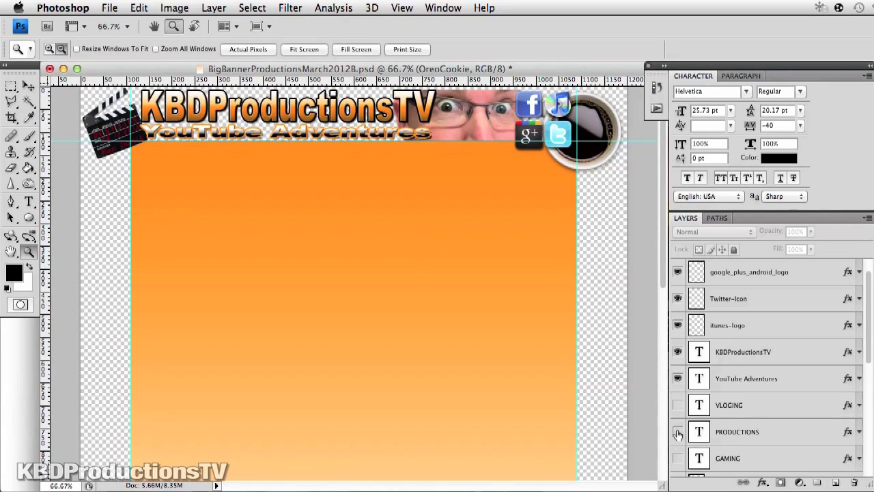
Start a Save As of the layered banner file, then cancel it.
{"action": "left_click", "coordinate": [110, 6]}
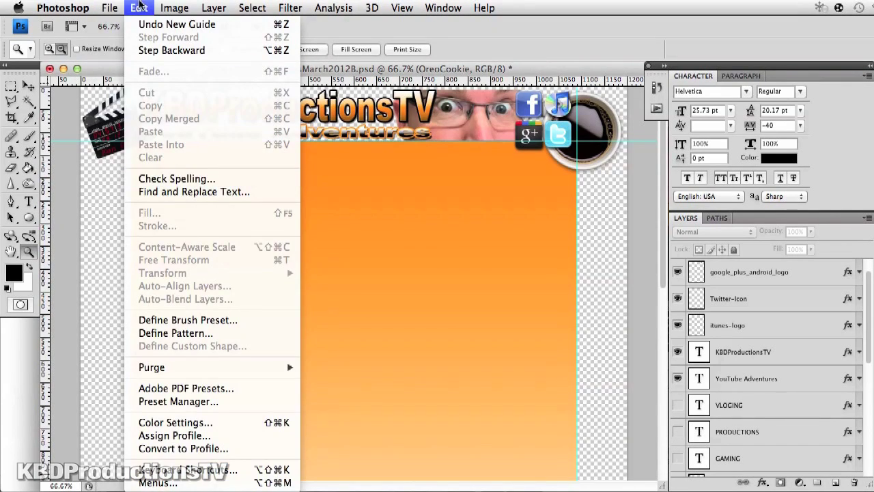
{"action": "left_click", "coordinate": [111, 7]}
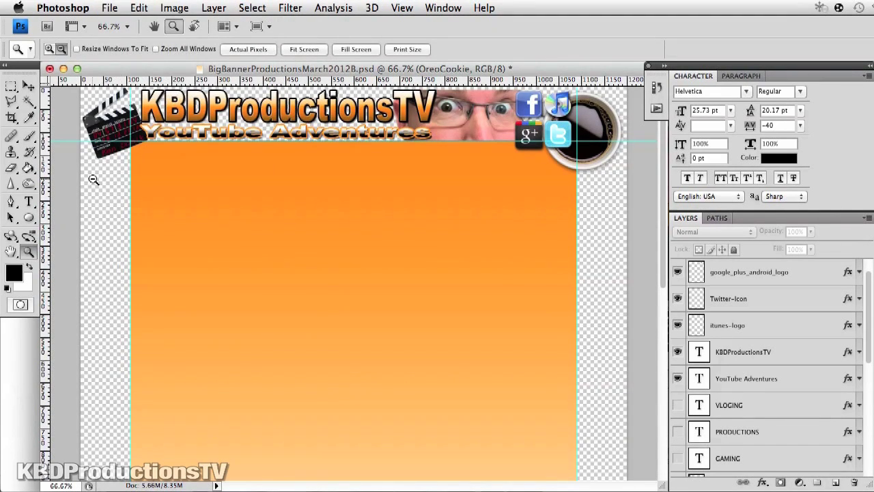
{"action": "left_click", "coordinate": [113, 9]}
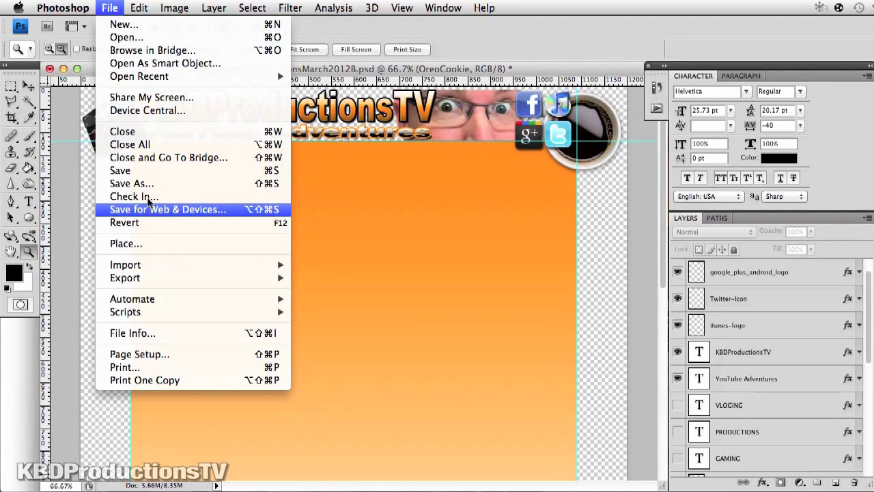
{"action": "left_click", "coordinate": [149, 186]}
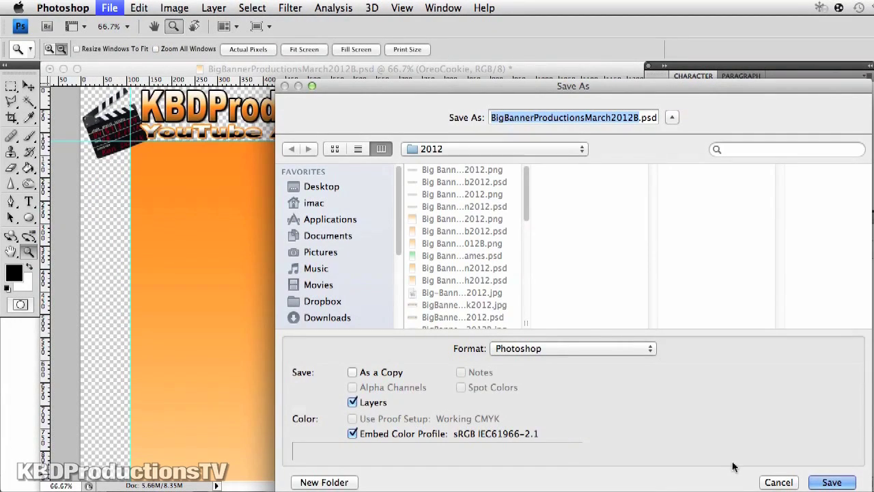
{"action": "left_click", "coordinate": [795, 482]}
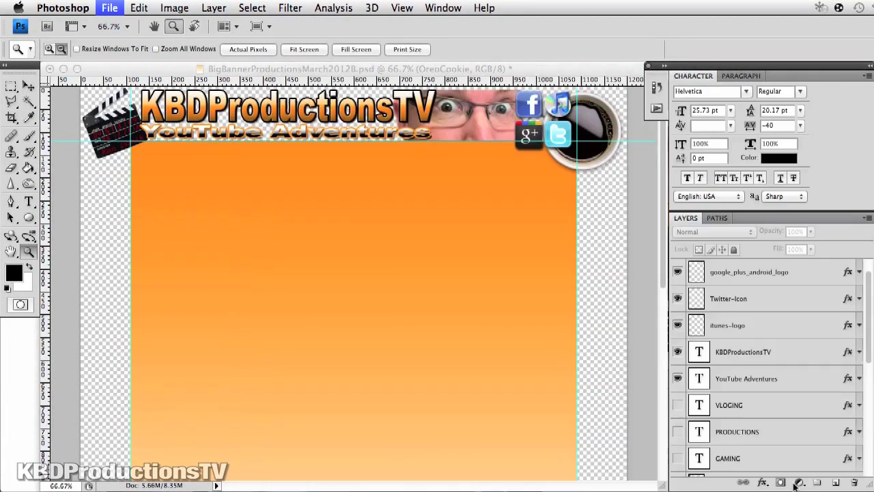
Export via Save for Web & Devices as a quality-95 JPEG named BigBannerProductionsMarch2012C.jpg.
{"action": "left_click", "coordinate": [109, 7]}
{"action": "mouse_move", "coordinate": [139, 8]}
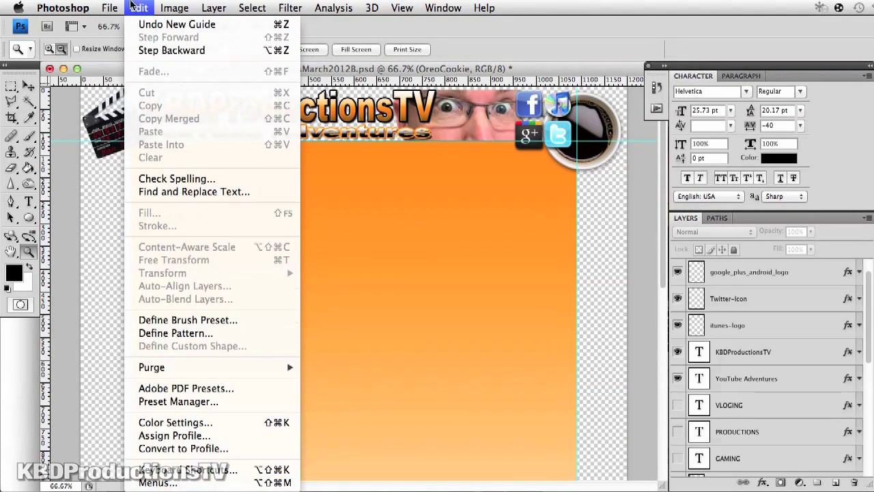
{"action": "mouse_move", "coordinate": [109, 8]}
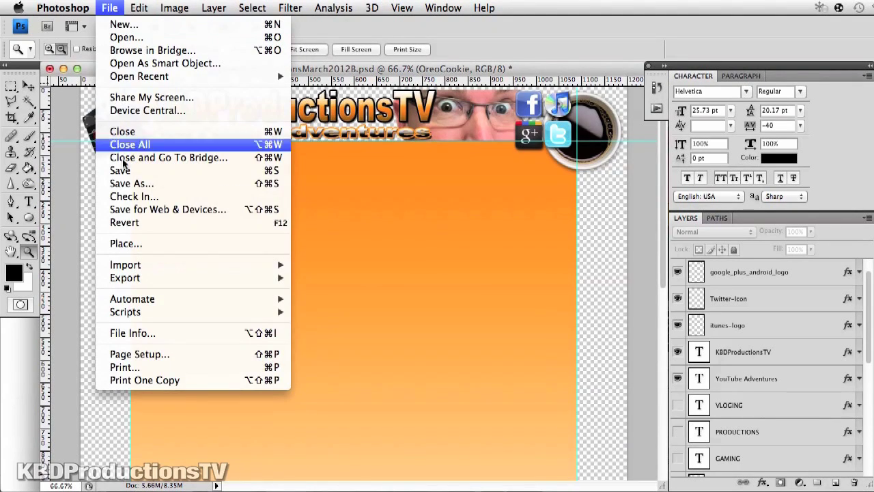
{"action": "left_click", "coordinate": [136, 211]}
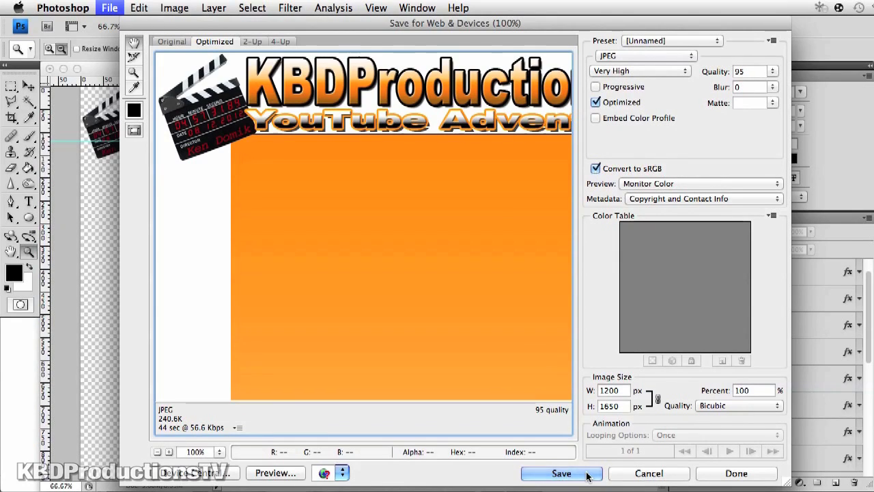
{"action": "left_click", "coordinate": [588, 478]}
Save the optimized banner as BigBannerProductionsMarch2012C.jpg in the Save Optimized As dialog.
{"action": "left_click_drag", "start_coordinate": [614, 59], "coordinate": [503, 23]}
{"action": "left_click", "coordinate": [528, 56]}
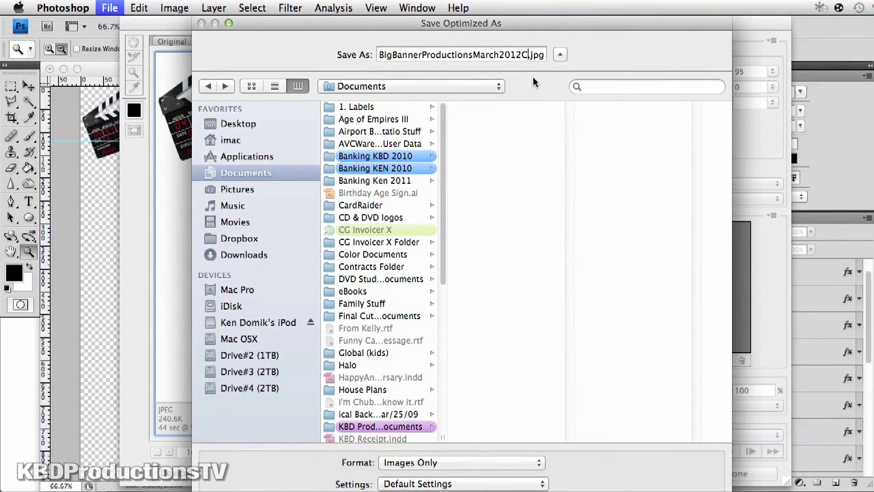
{"action": "left_click_drag", "start_coordinate": [441, 23], "coordinate": [404, 21]}
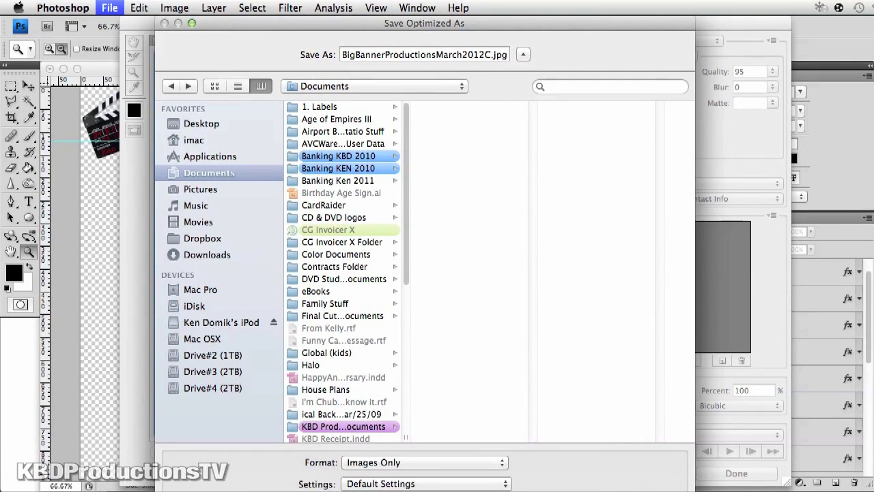
{"action": "left_click_drag", "start_coordinate": [667, 487], "coordinate": [631, 368]}
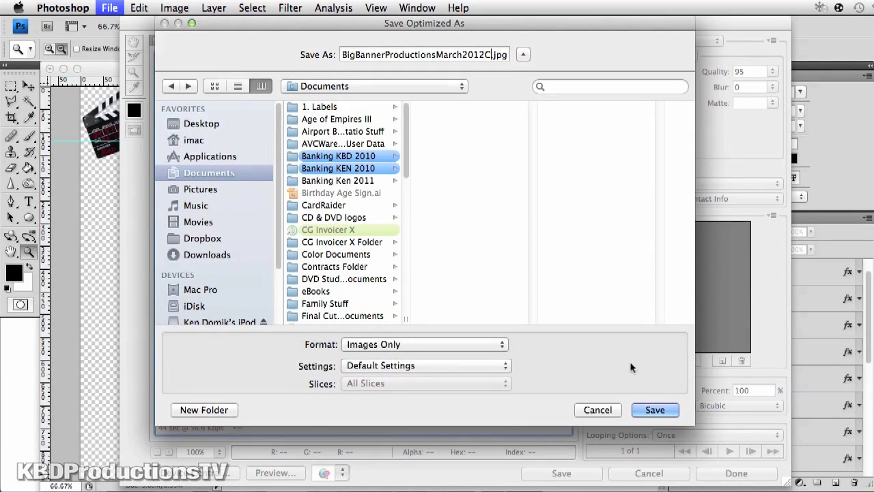
{"action": "left_click", "coordinate": [654, 409]}
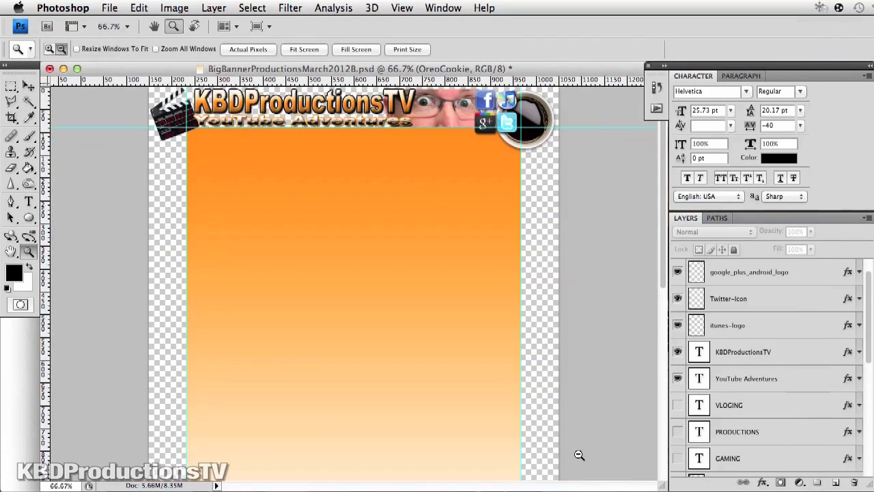
Hide Photoshop and remove the current background in the YouTube channel settings.
{"action": "left_click", "coordinate": [76, 7]}
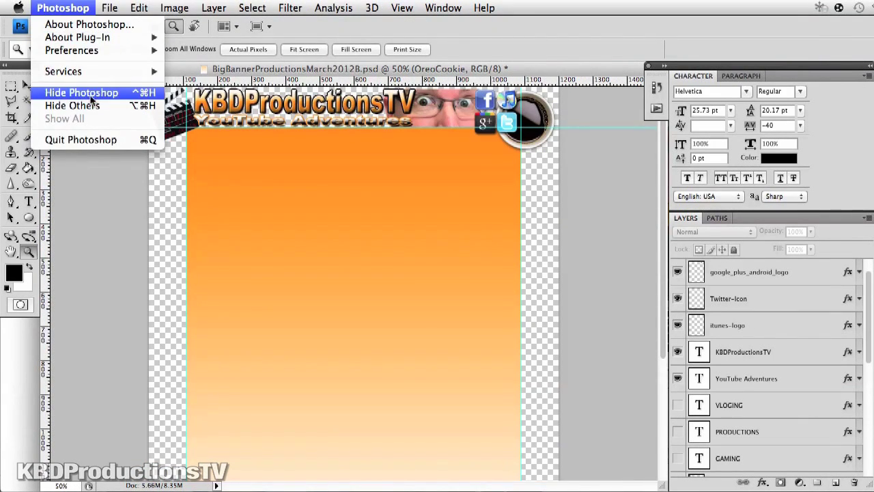
{"action": "left_click", "coordinate": [85, 92]}
{"action": "left_click", "coordinate": [724, 251]}
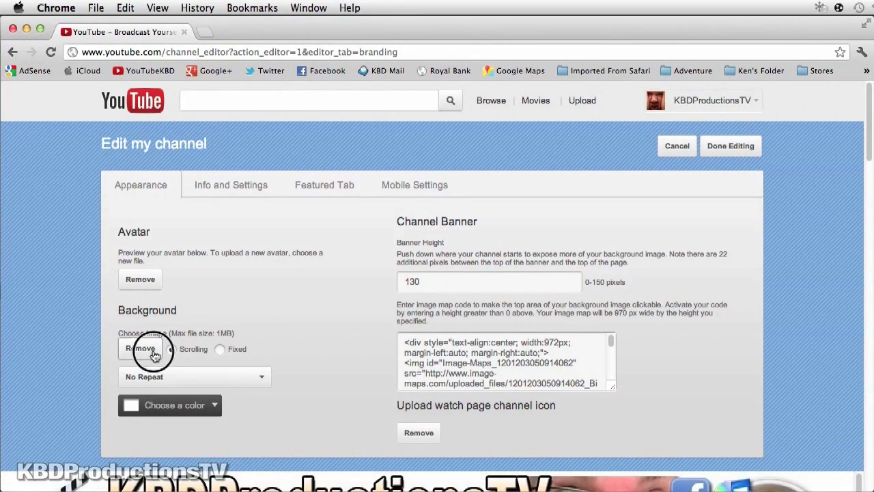
{"action": "left_click", "coordinate": [148, 348]}
Upload BigBannerProductionsMarch2012C.jpg as the new channel background and save the edits.
{"action": "left_click", "coordinate": [151, 349]}
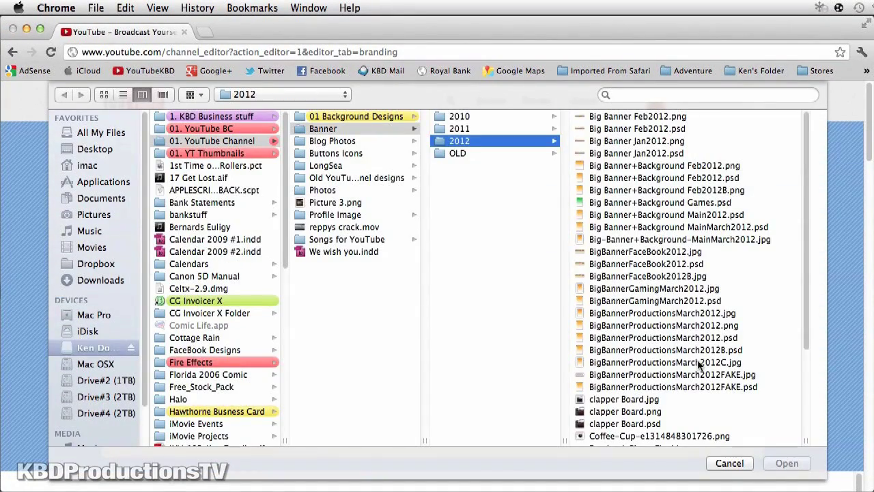
{"action": "double_click", "coordinate": [698, 361]}
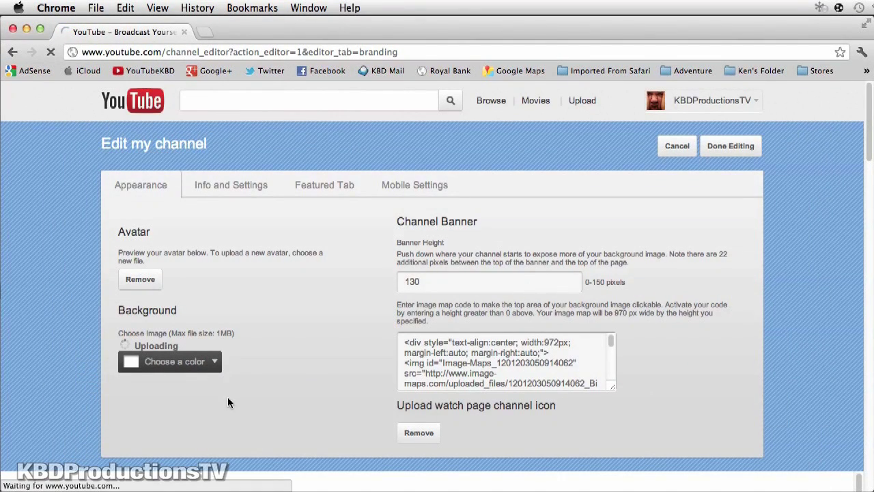
{"action": "left_click", "coordinate": [731, 147]}
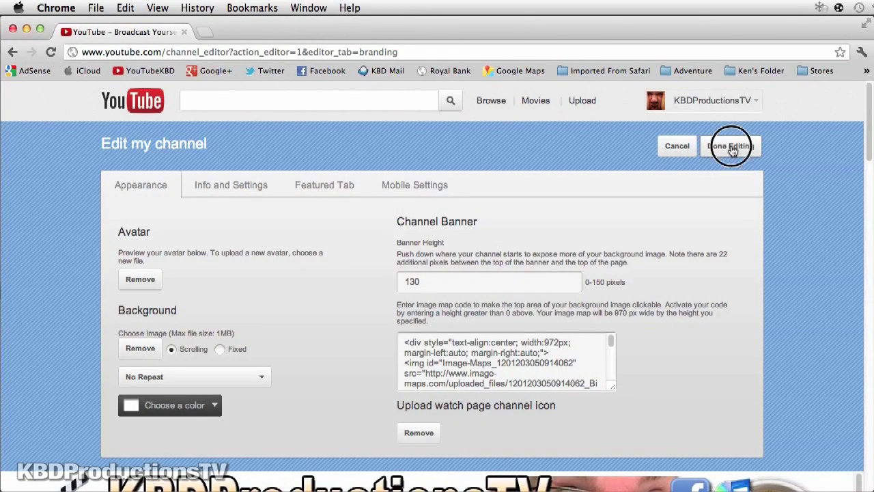